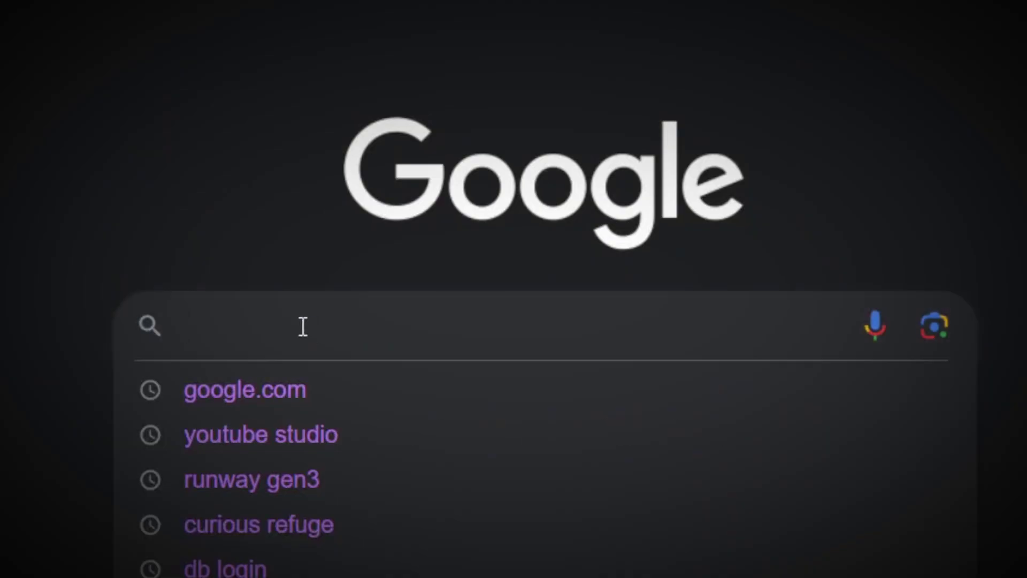
Search Google for 'roger deakins cinematography' using the suggested completion
type("ro")
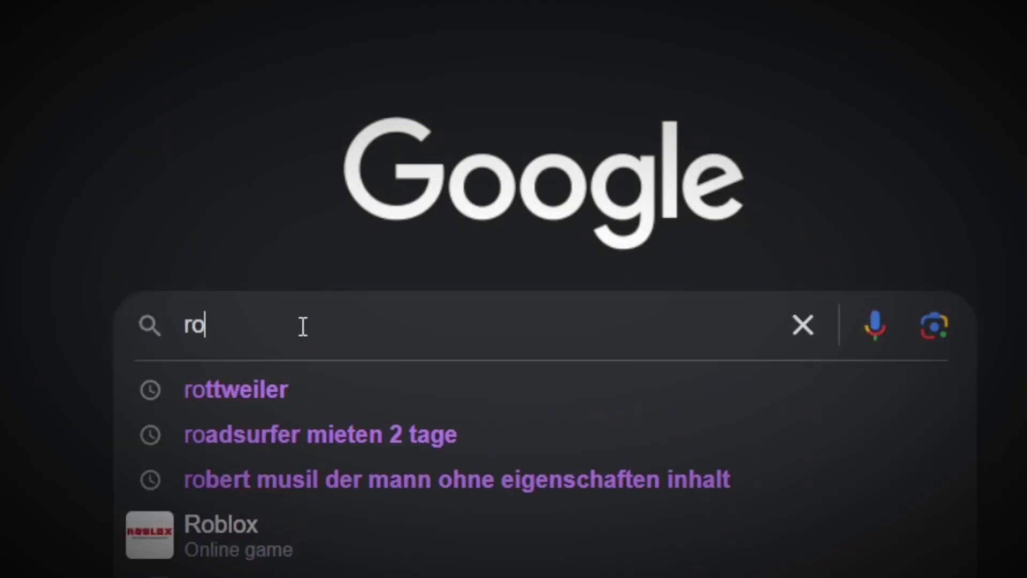
type("ger deakins cin")
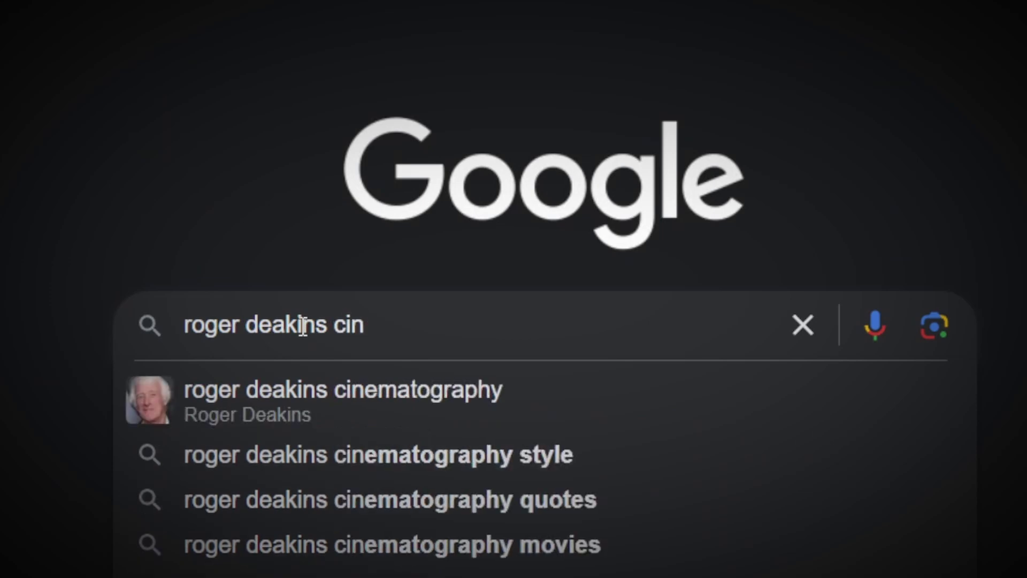
type("em")
key("Down")
key("Return")
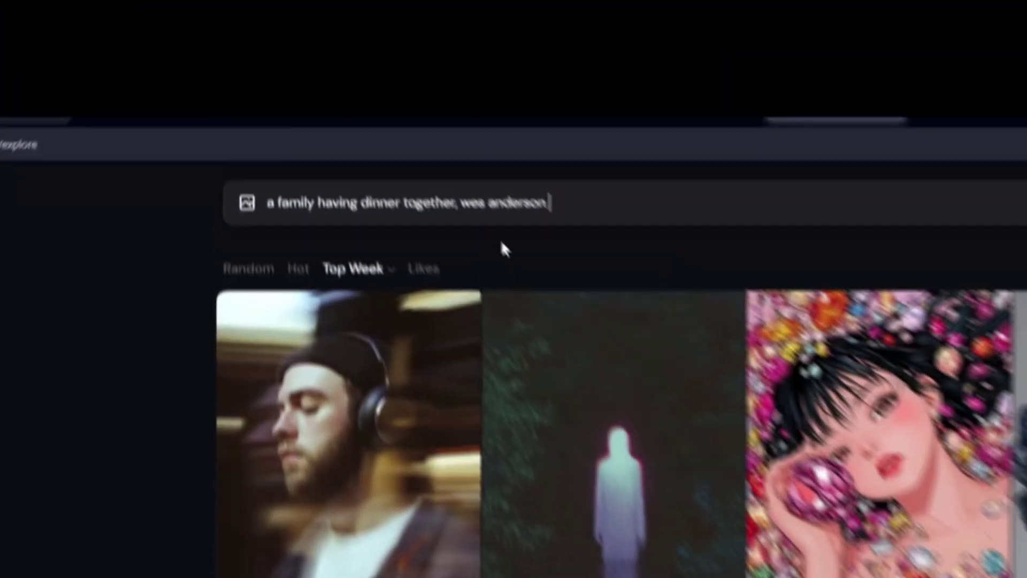
Append '+ christopher nolan style' to the dinner prompt, generate, and set Image Size to Square
type("+ ch")
type("ristophe")
type("r nolan")
type(" style")
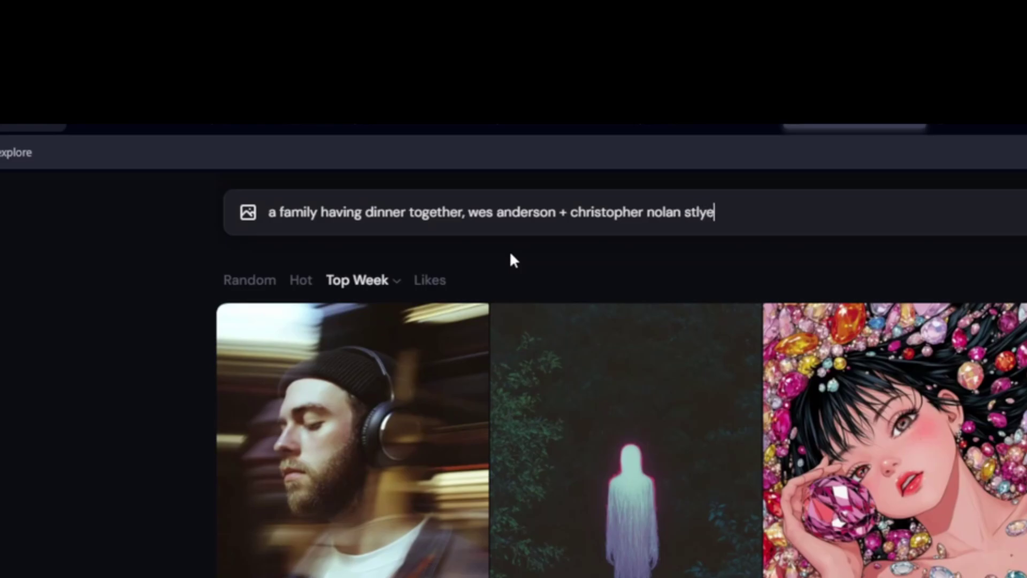
key("Return")
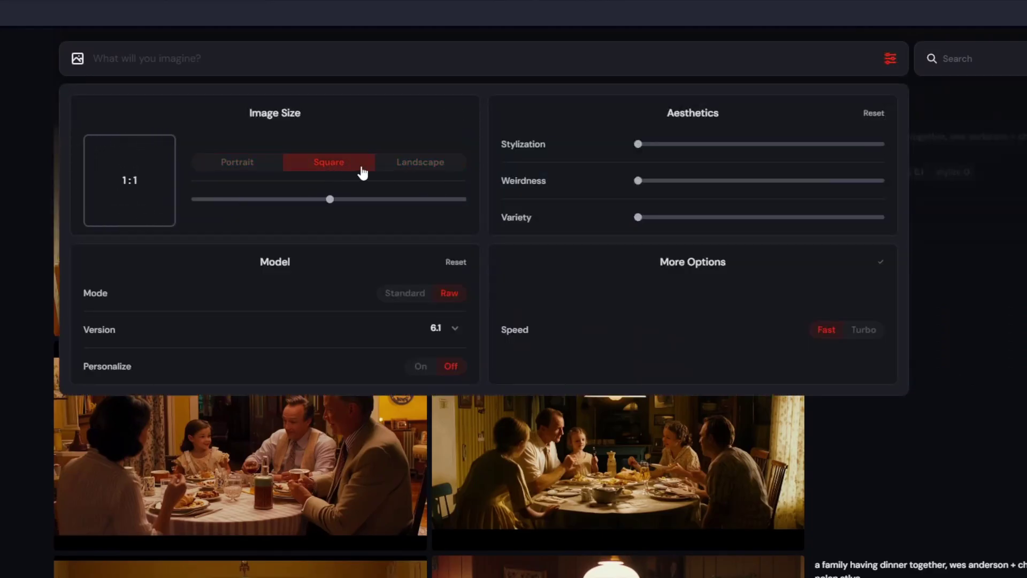
left_click(410, 295)
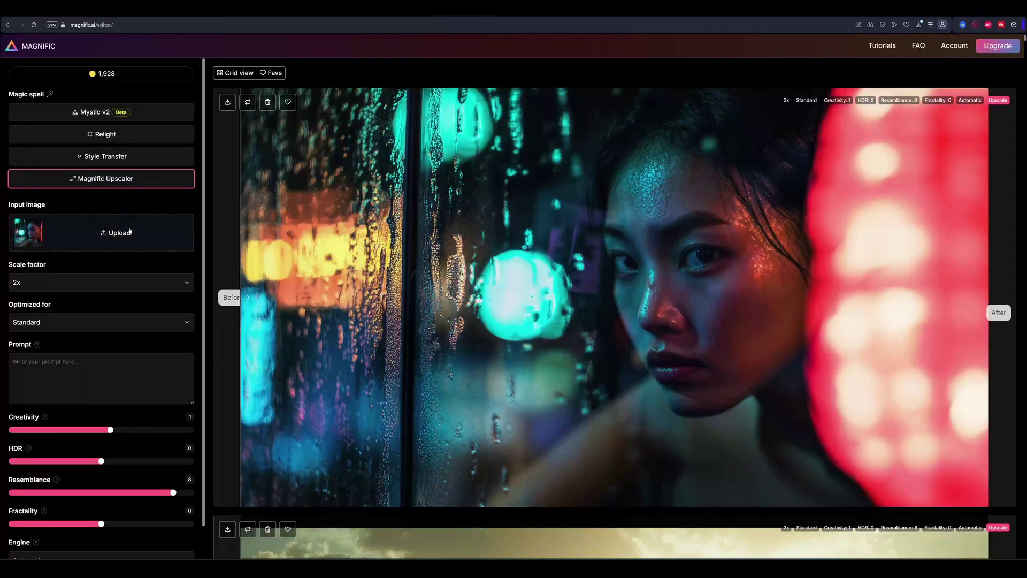
Load a downloaded still as the input image and keep Optimized for on Standard
left_click(129, 232)
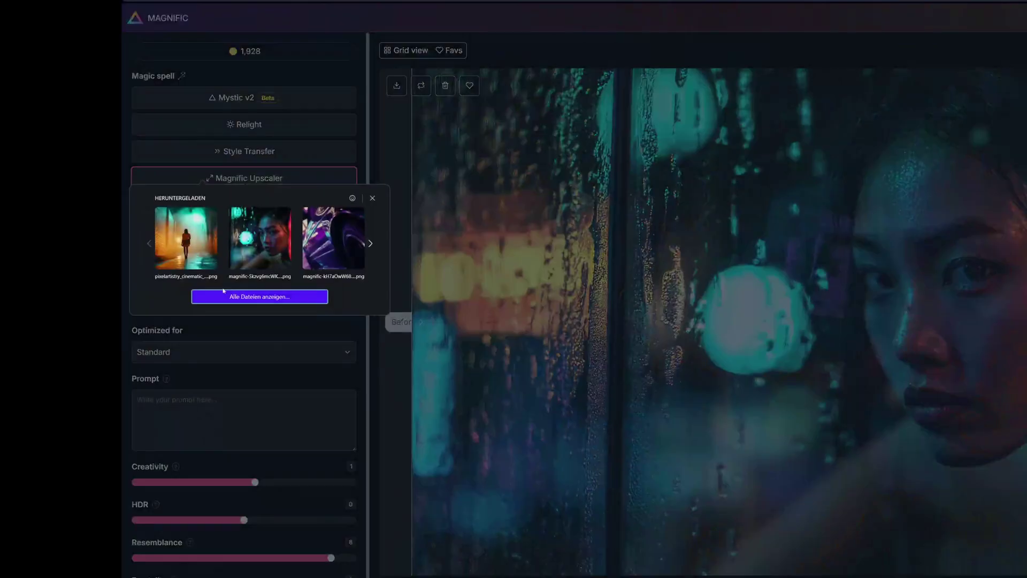
left_click(155, 274)
scroll(315, 555, "down", 3)
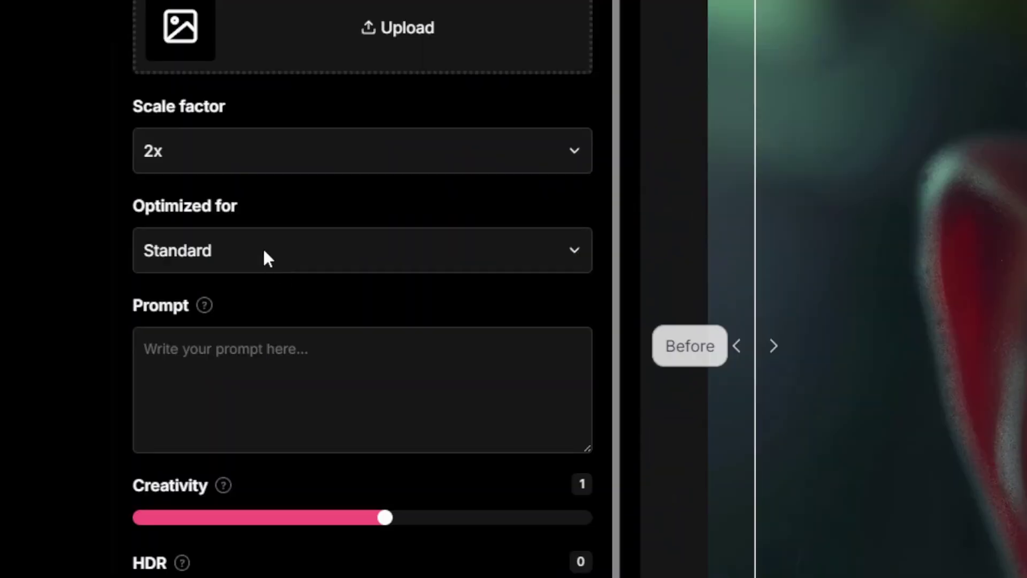
left_click(261, 249)
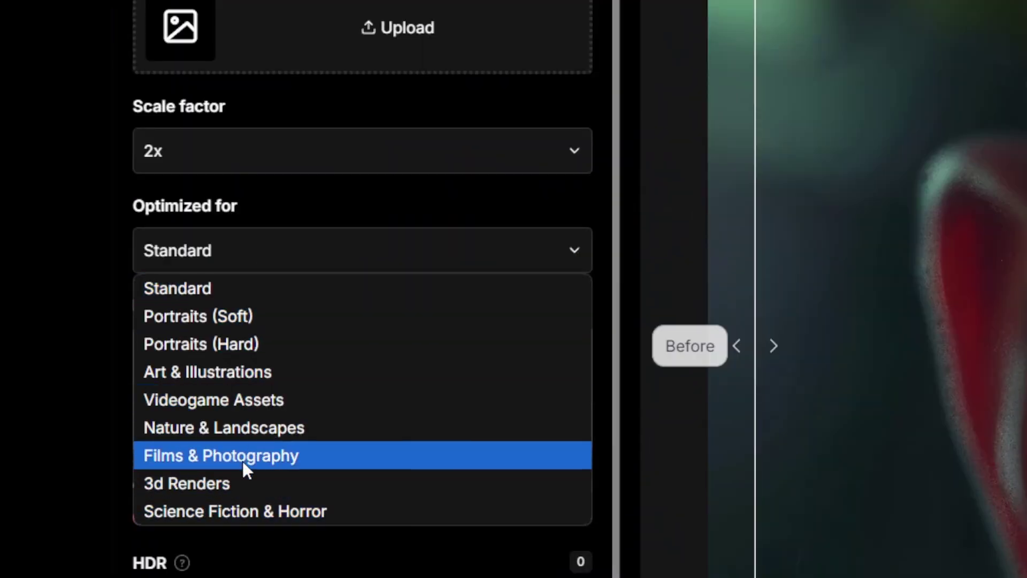
left_click(314, 261)
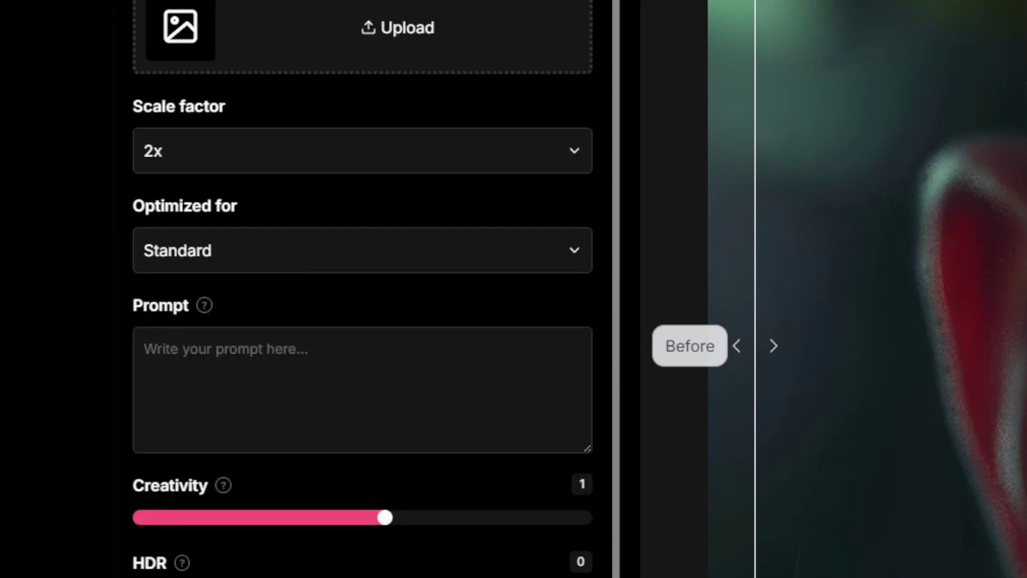
Adjust Creativity, raise Resemblance to 6, and compare the burning-city upscale with its original
left_click_drag(385, 518, 365, 528)
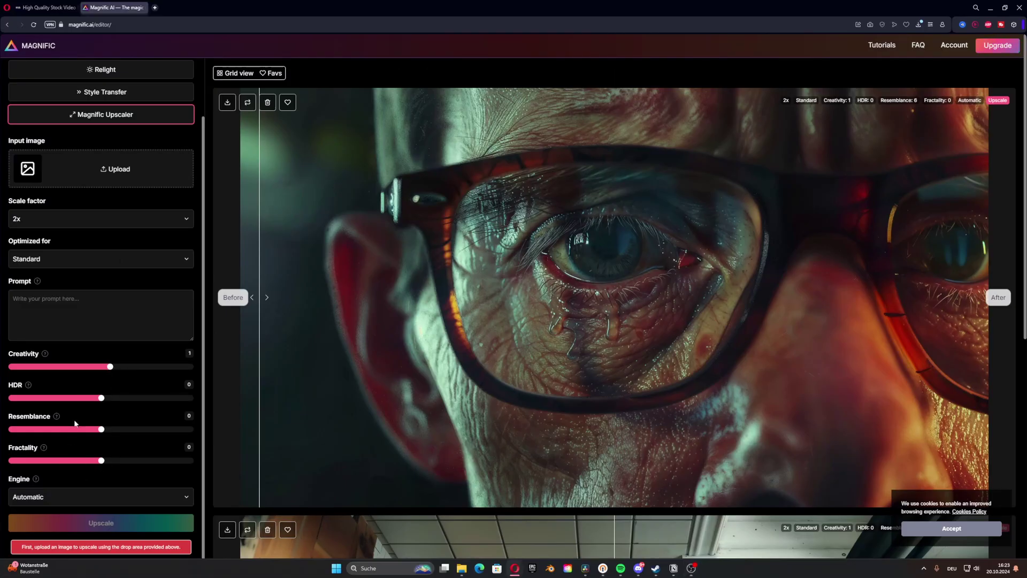
left_click_drag(101, 431, 156, 434)
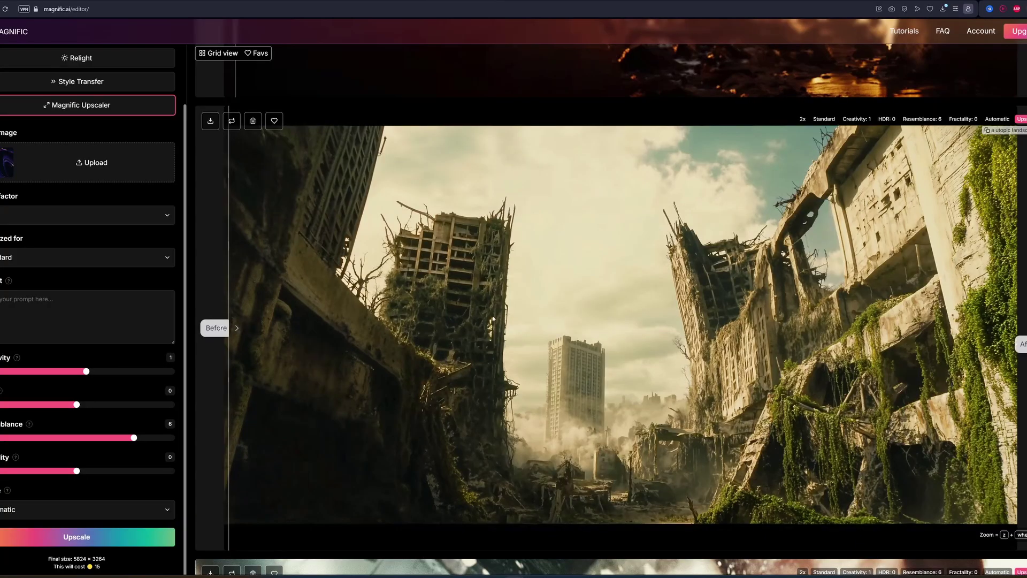
scroll(414, 277, "up", 8)
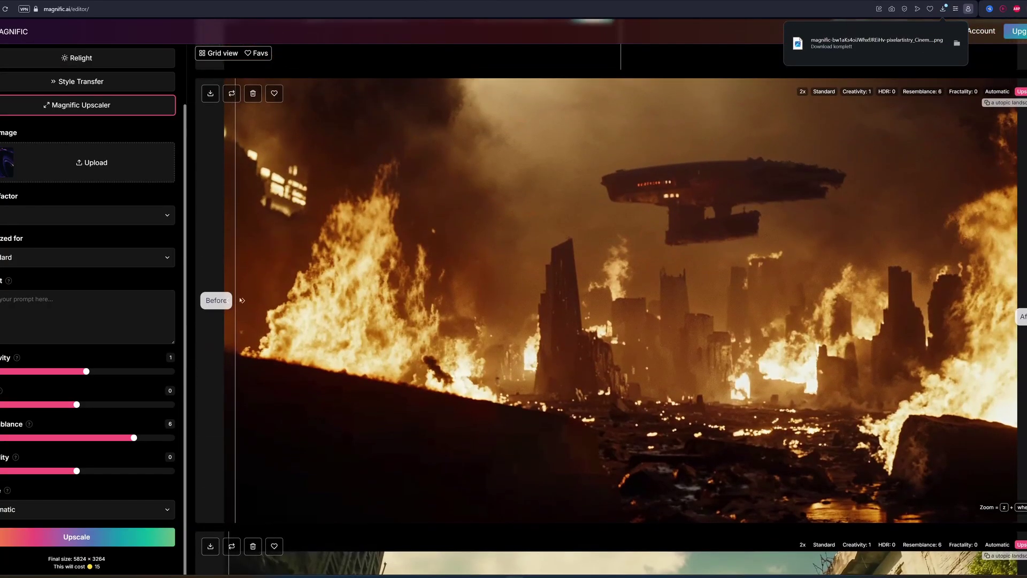
left_click_drag(241, 301, 556, 300)
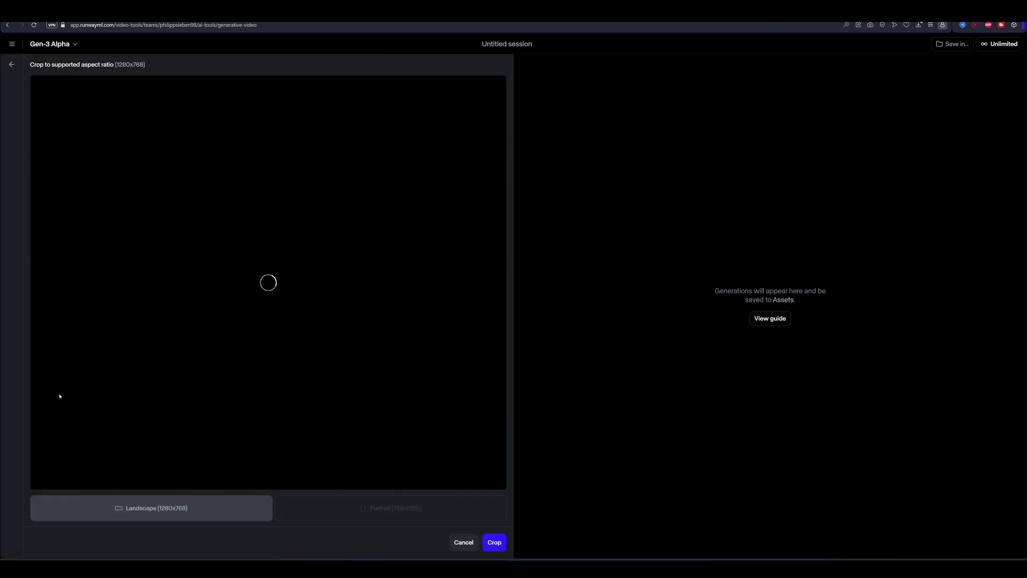
Accept the Landscape crop and start a 5-second video of the woman walking
left_click(494, 547)
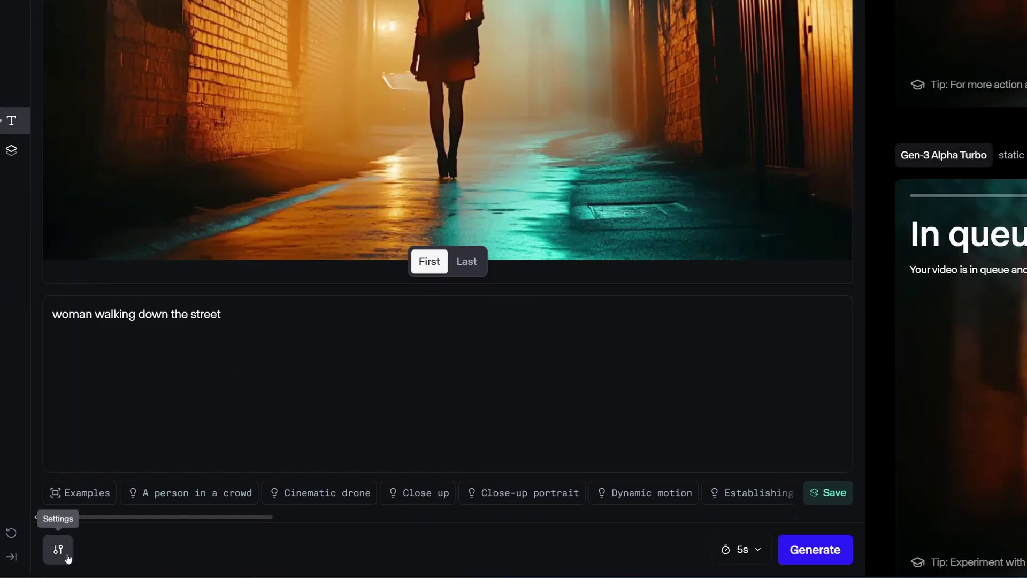
left_click(67, 558)
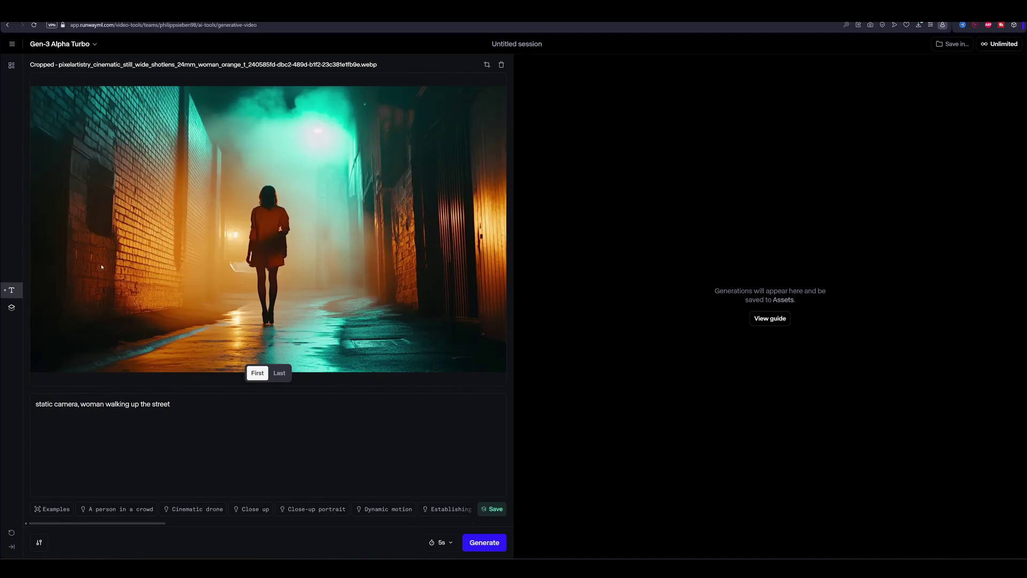
left_click(480, 544)
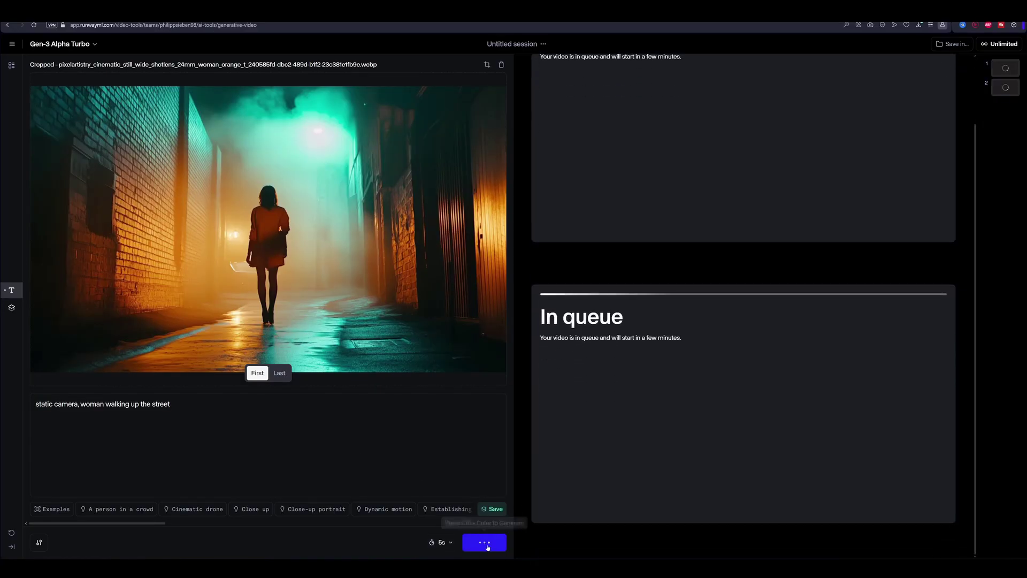
Queue two more generations and play the finished clip full screen
left_click(487, 549)
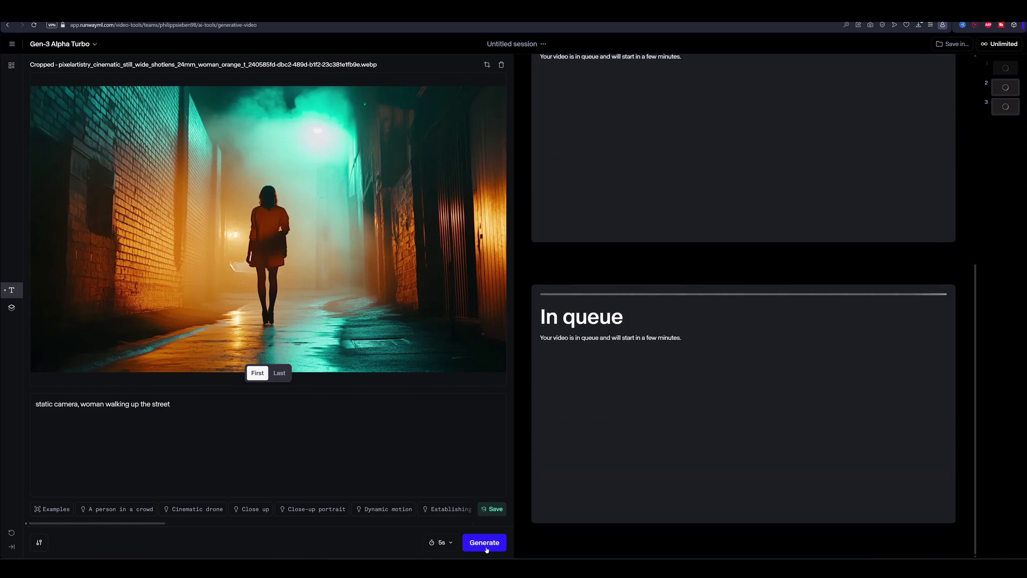
left_click(487, 549)
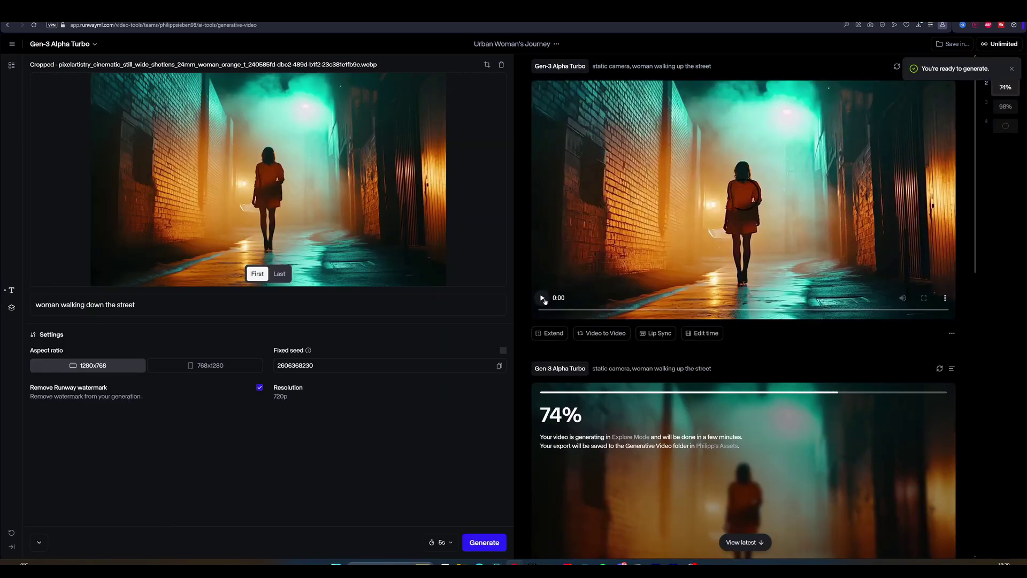
left_click(542, 297)
left_click(924, 297)
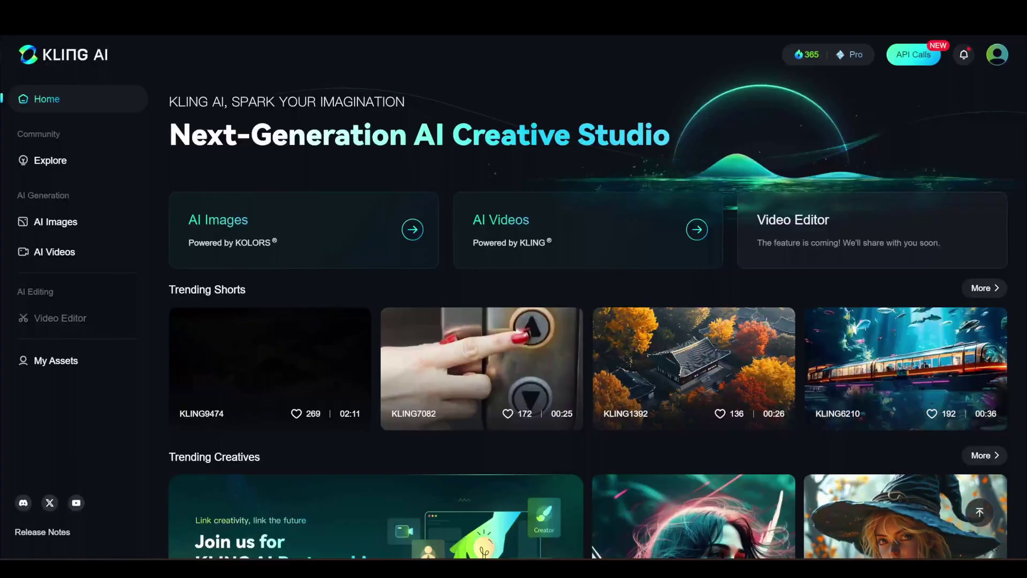
Set up an Image to Video job in AI Videos using the KLING 1.5 model
left_click(79, 252)
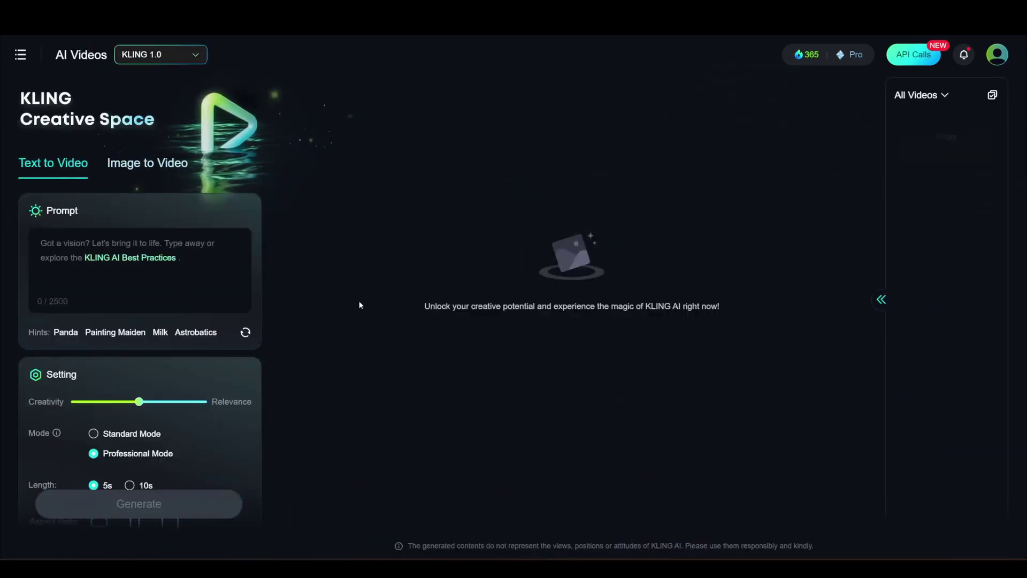
left_click(158, 165)
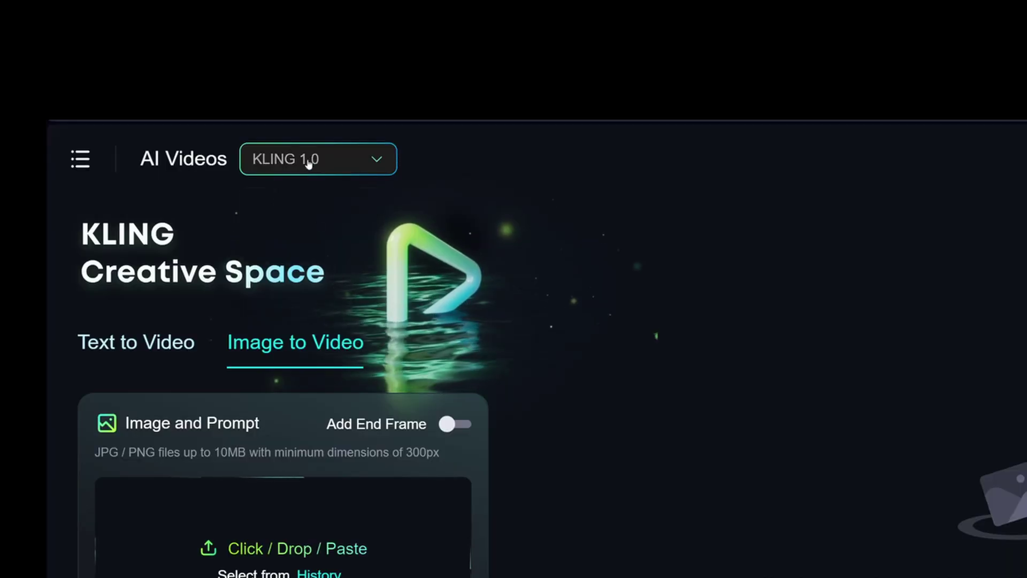
left_click(156, 56)
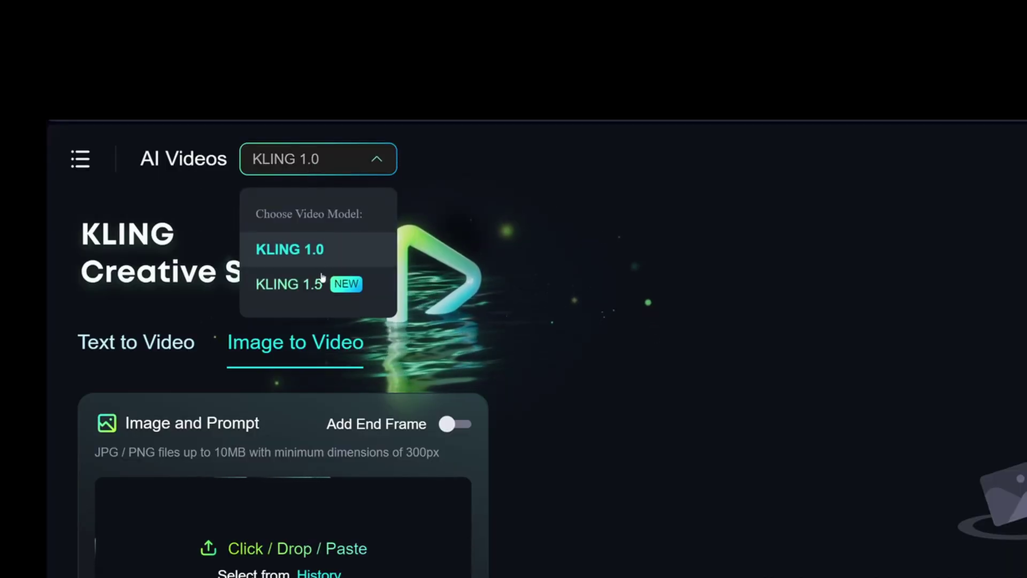
left_click(155, 128)
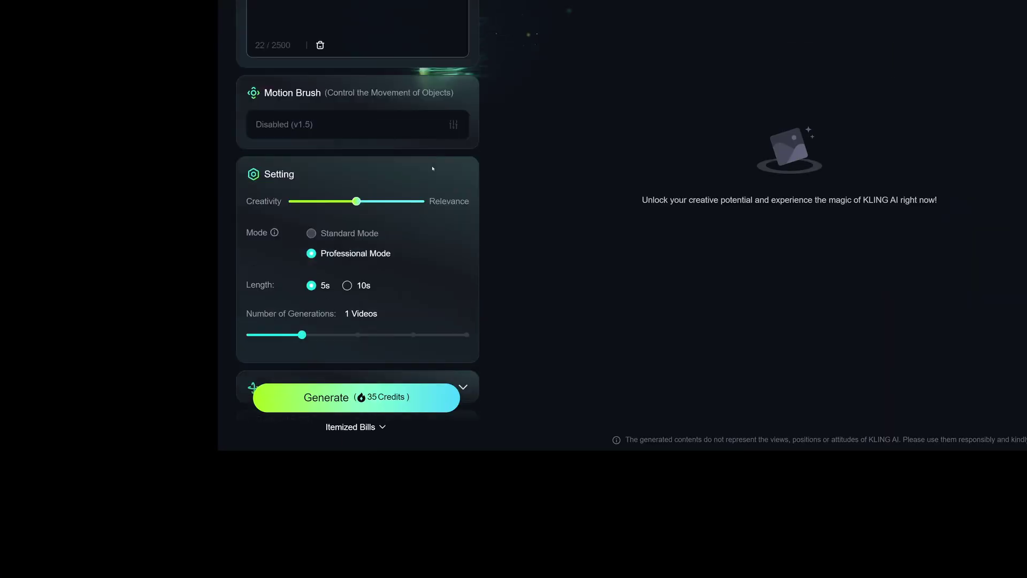
Set Number of Generations to 3 and begin a negative prompt with 'blu'
scroll(433, 169, "down", 3)
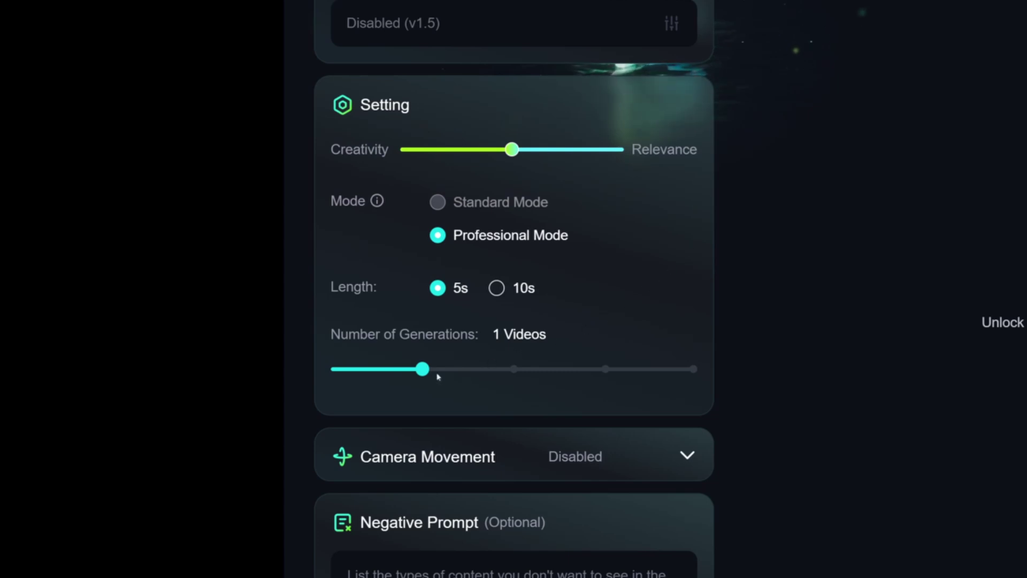
left_click_drag(438, 376, 493, 382)
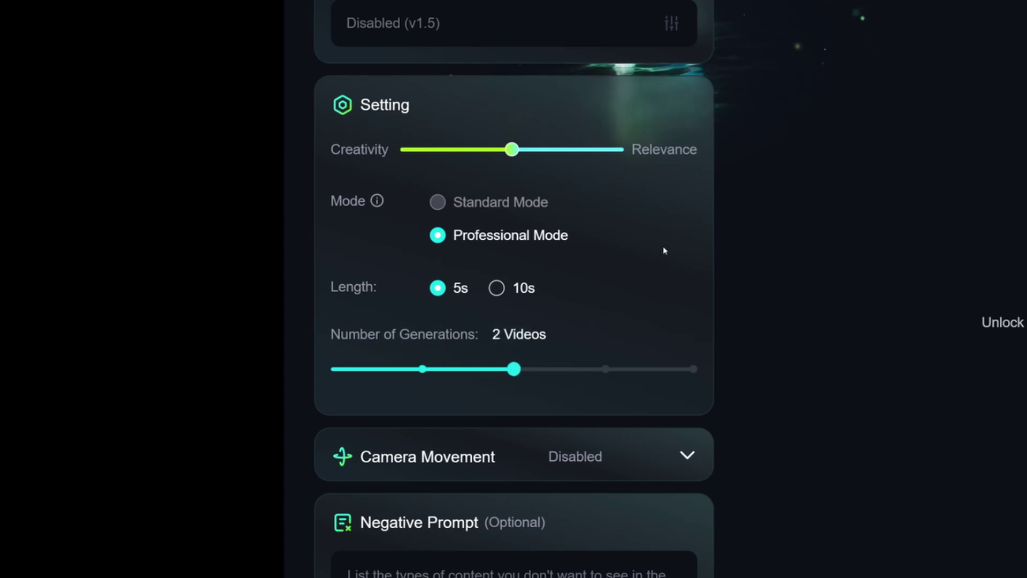
left_click_drag(523, 376, 588, 376)
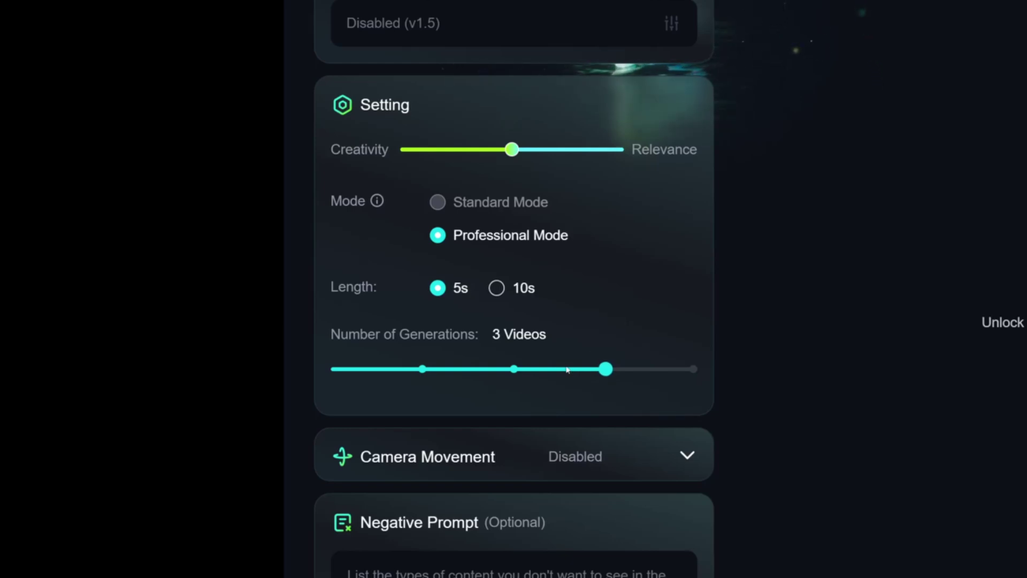
scroll(563, 330, "down", 2)
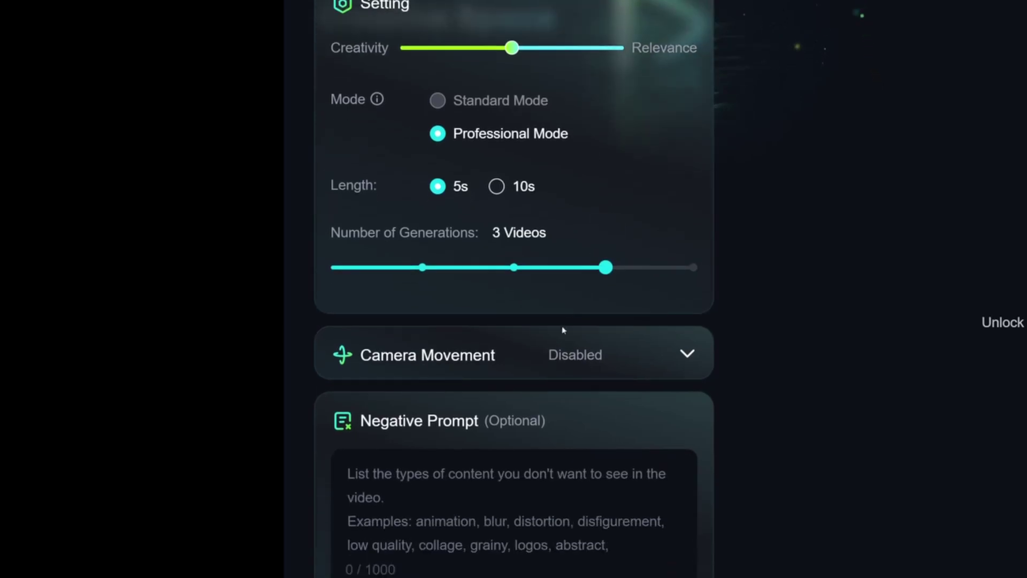
left_click(417, 503)
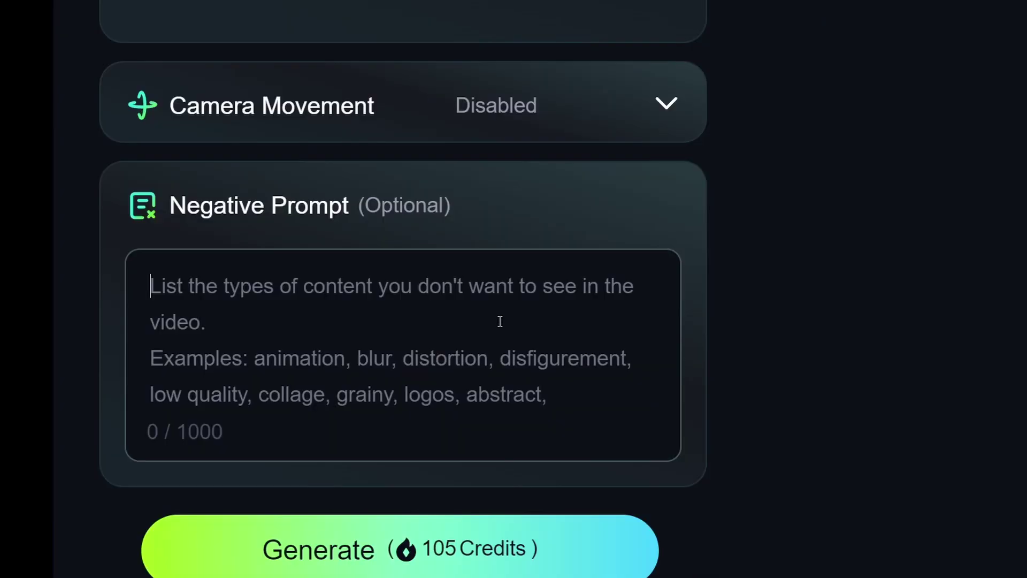
type("blu")
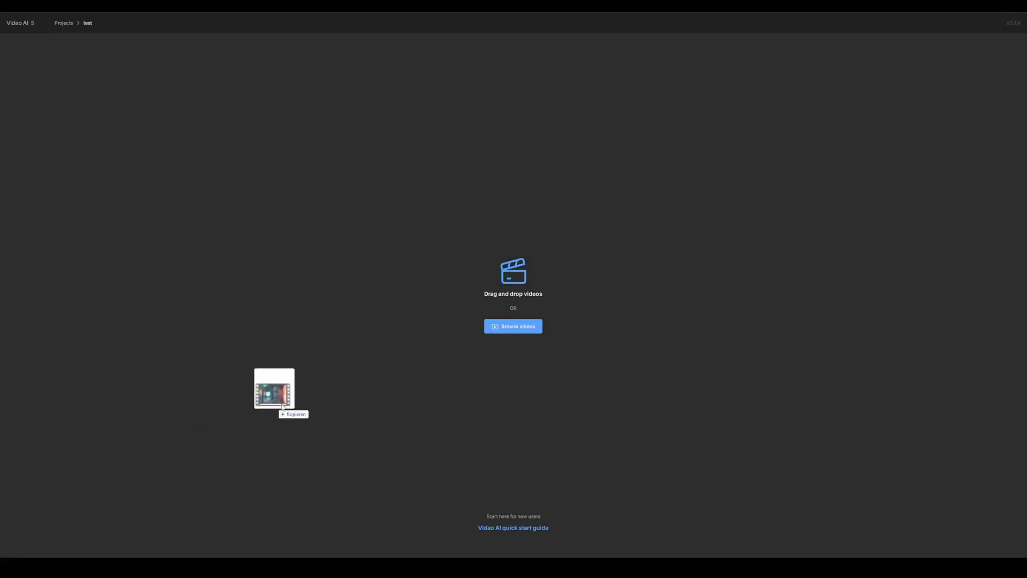
Load the clip, set output resolution to 3840×2160 (4K), and select the Rhea model
left_click_drag(278, 406, 584, 285)
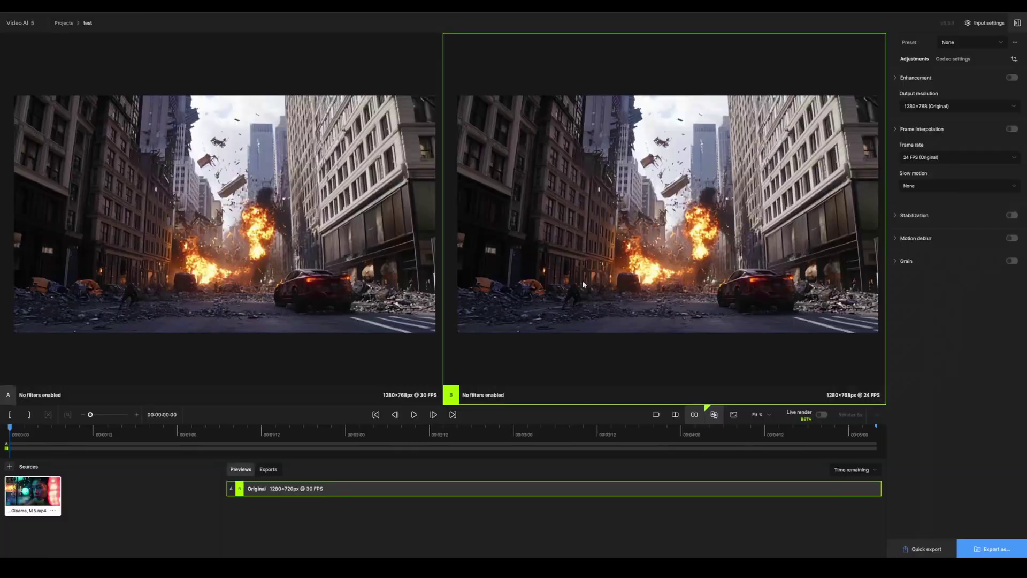
left_click(1018, 109)
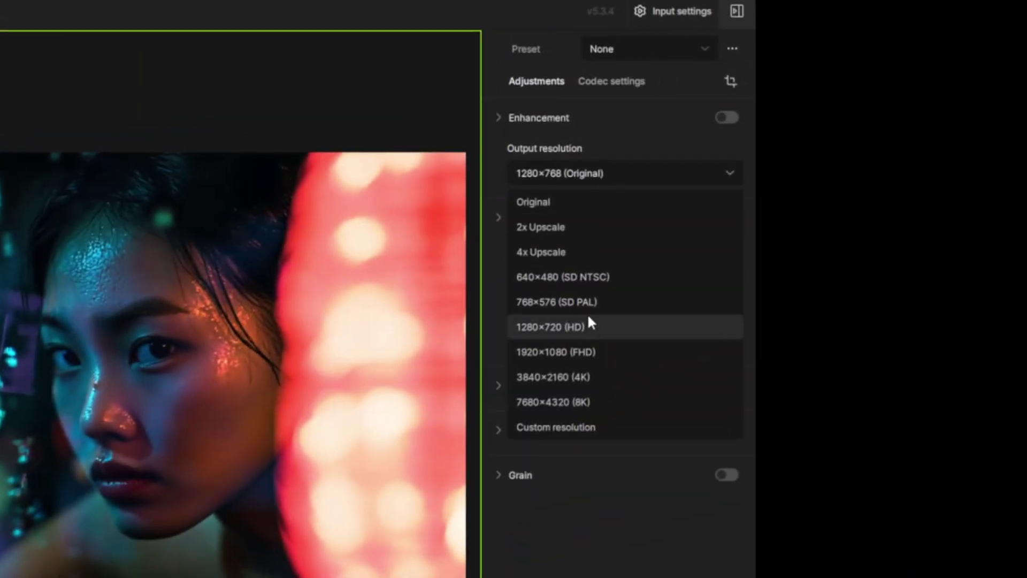
left_click(575, 377)
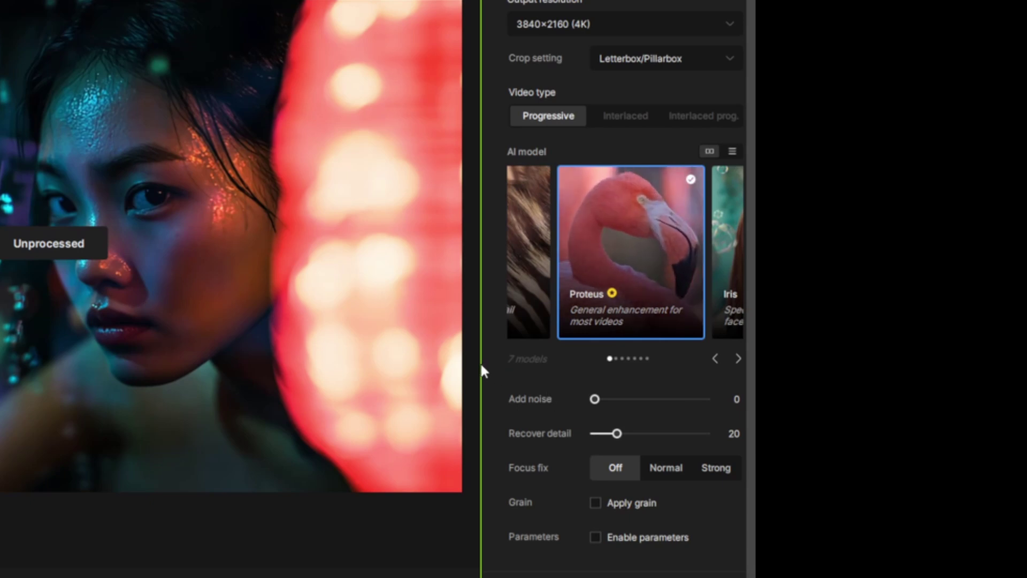
left_click(738, 358)
left_click(738, 359)
left_click(738, 358)
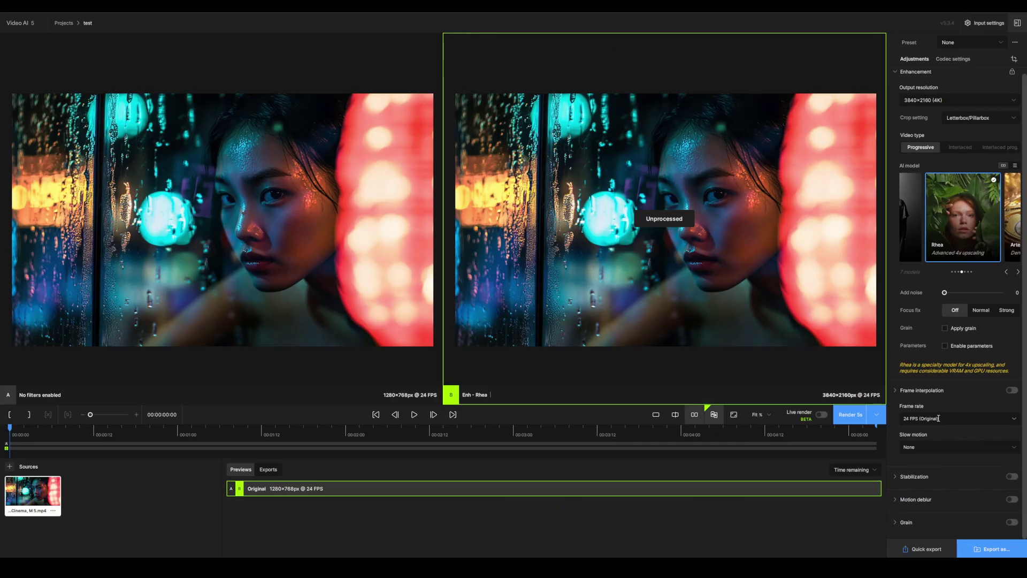
Enable frame interpolation and stabilization for the clip
left_click(939, 418)
left_click(948, 395)
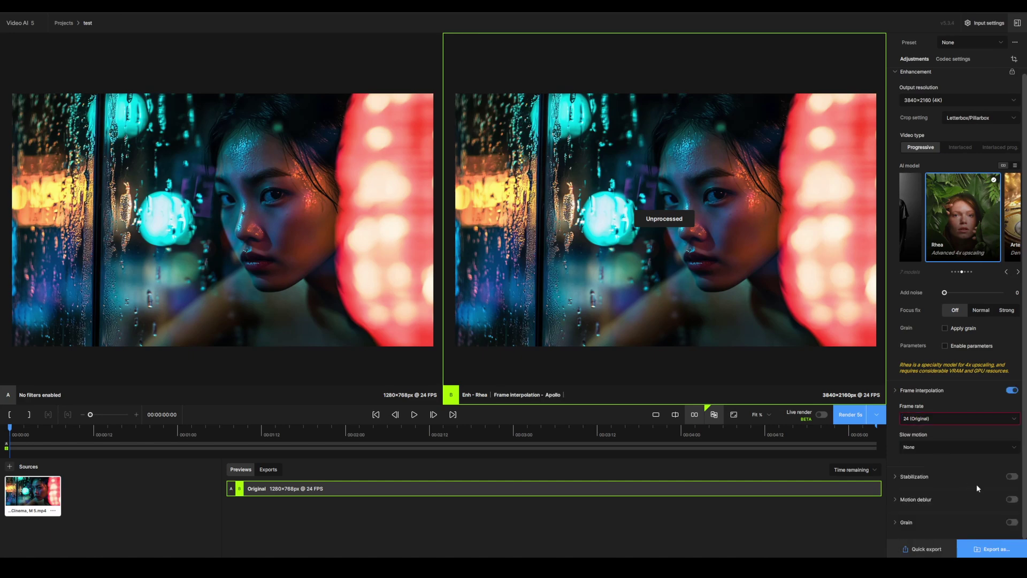
left_click(1013, 477)
scroll(938, 463, "down", 3)
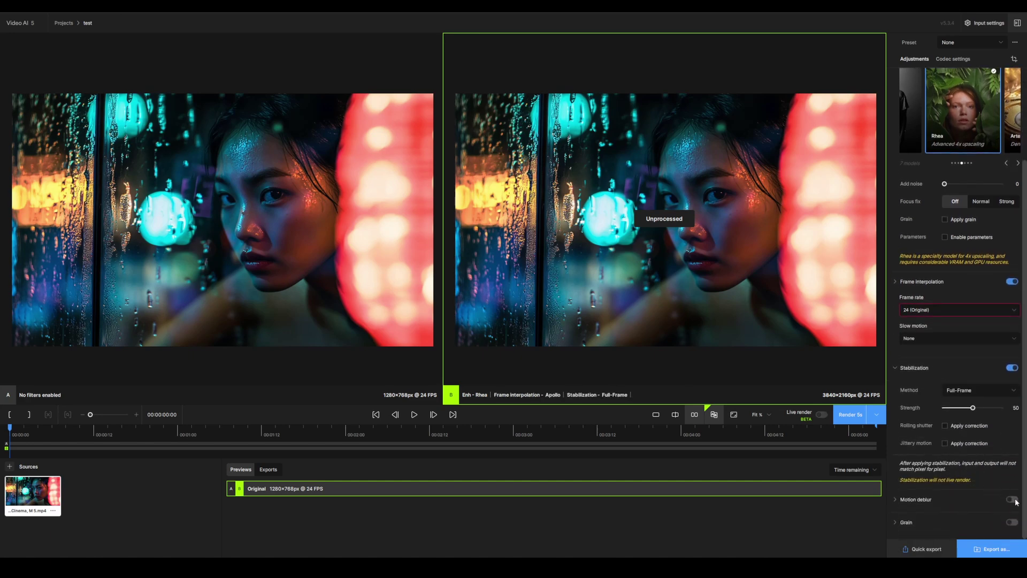
Review the codec export settings, keeping H264, and check the encoding profiles
left_click(955, 59)
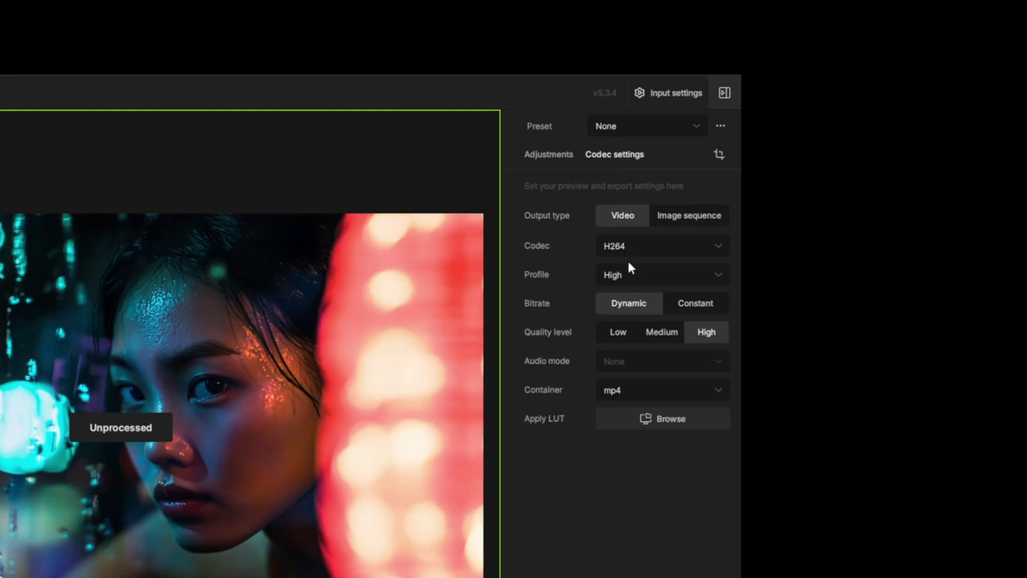
left_click(720, 246)
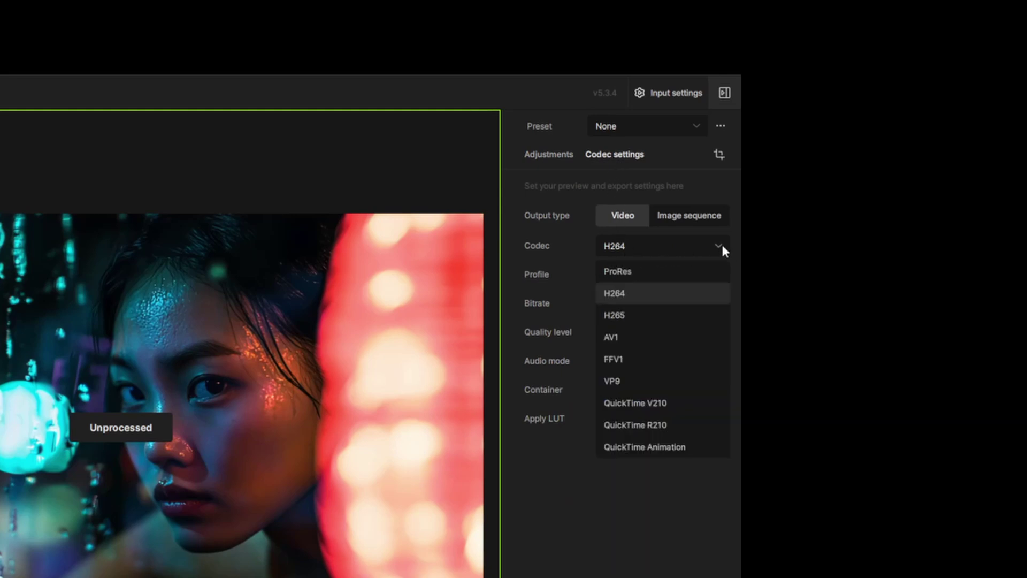
left_click(722, 247)
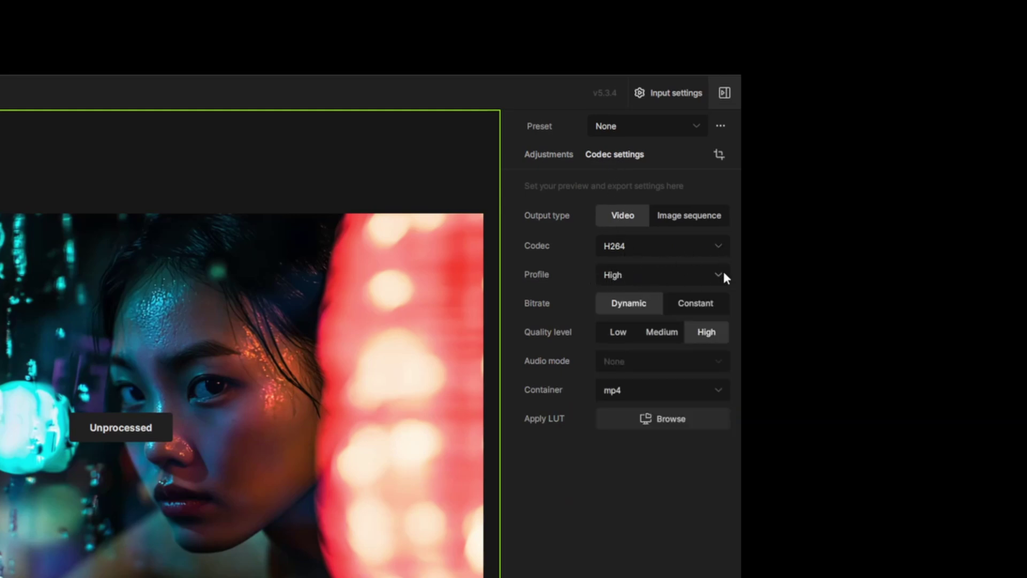
left_click(723, 274)
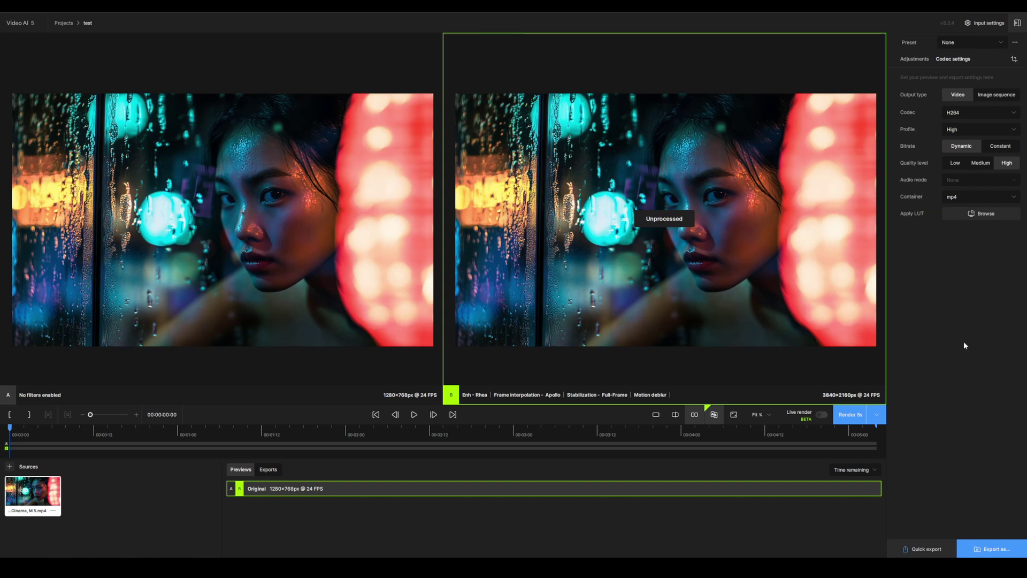